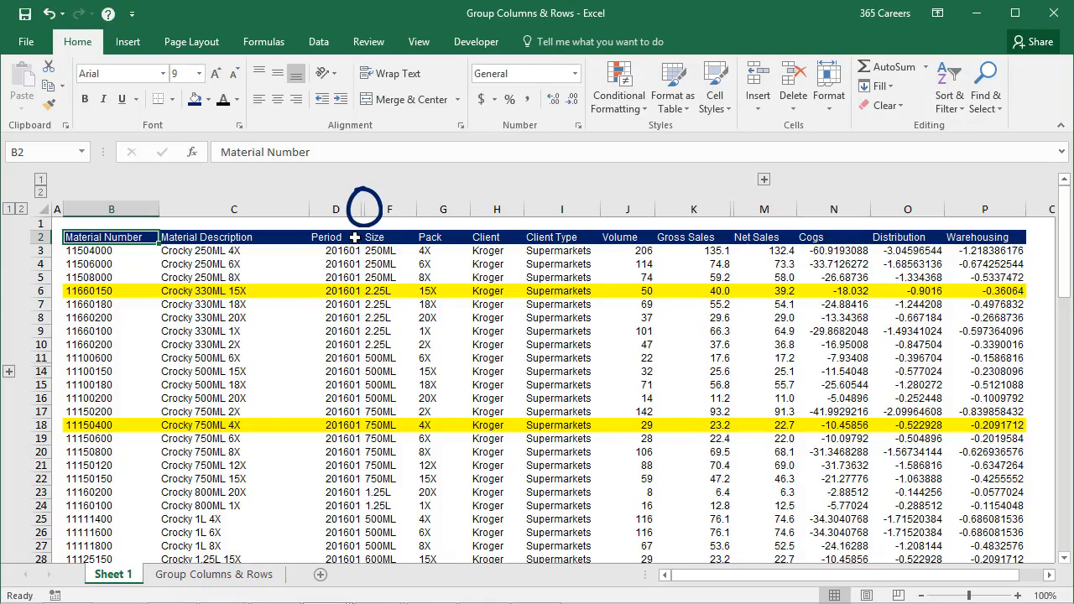
# Unhide the hidden column E between the Period and Size columns on Sheet 1 and select it
pyautogui.moveTo(344, 210); pyautogui.dragTo(384, 209)
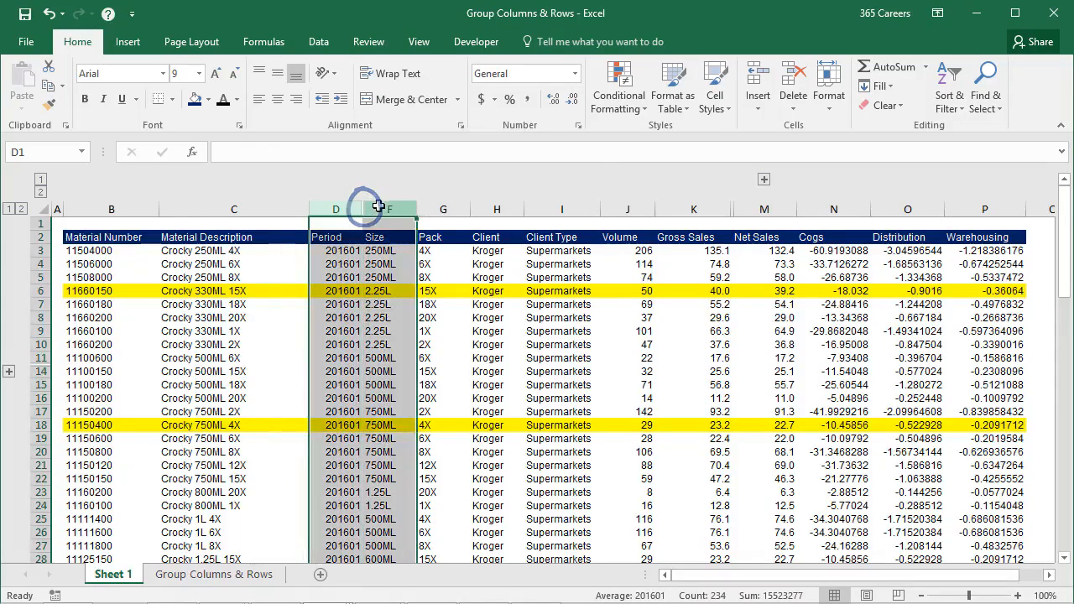
pyautogui.rightClick(382, 216)
pyautogui.click(422, 445)
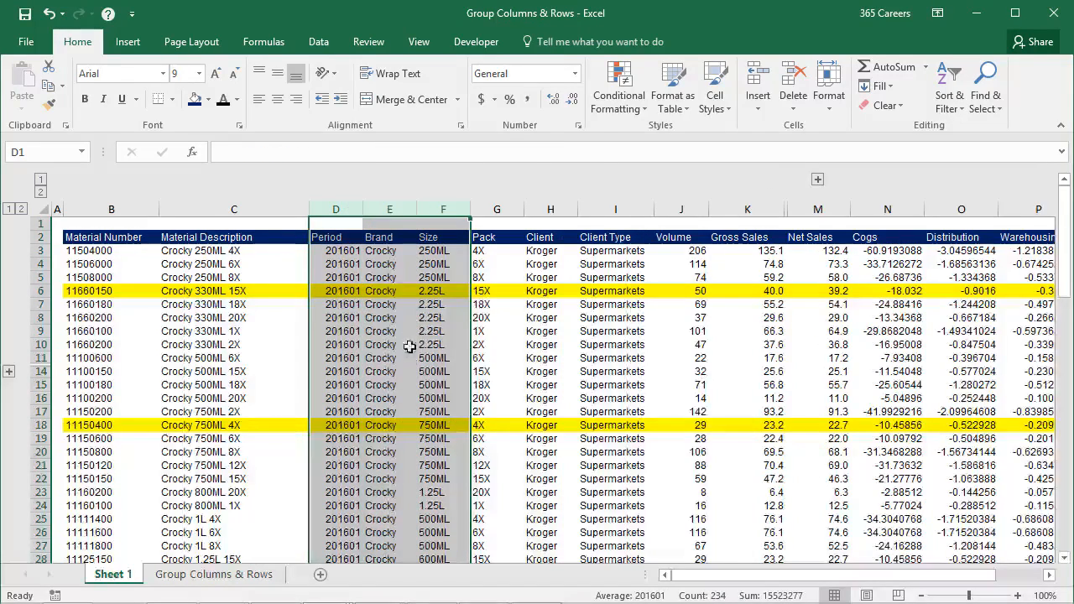
pyautogui.click(380, 202)
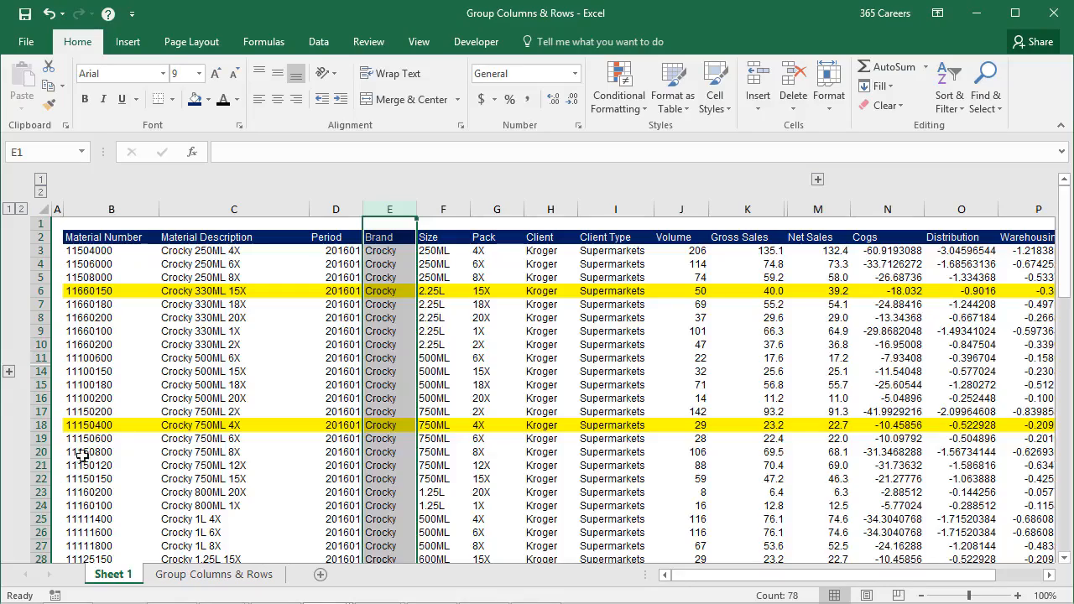
# On the Group Columns & Rows sheet, group columns E to G (Brand, Size, Pack) using the Columns option
pyautogui.click(197, 575)
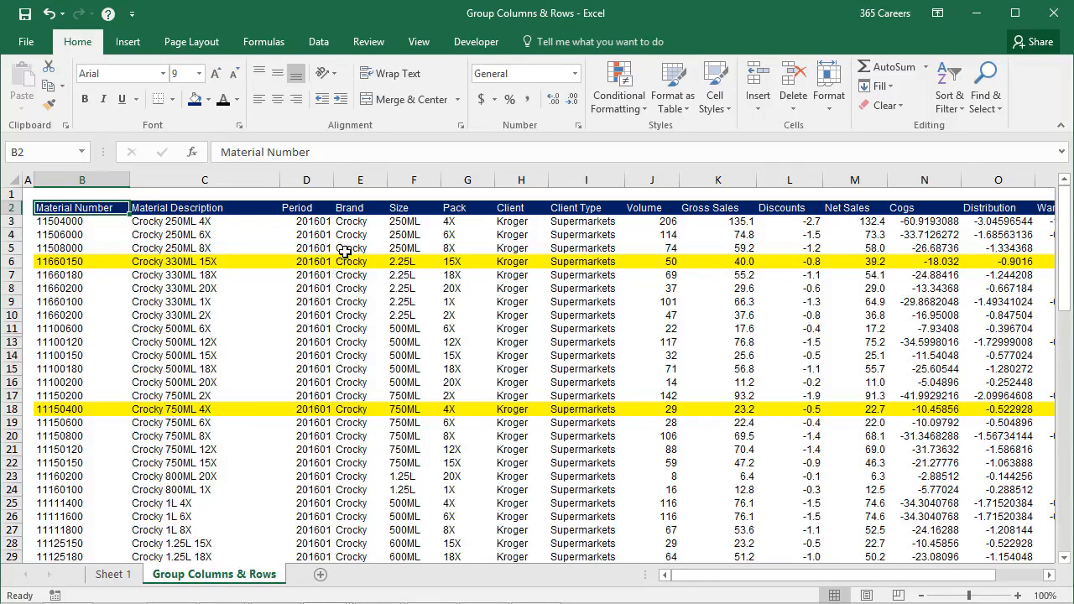
pyautogui.moveTo(345, 250); pyautogui.dragTo(453, 247)
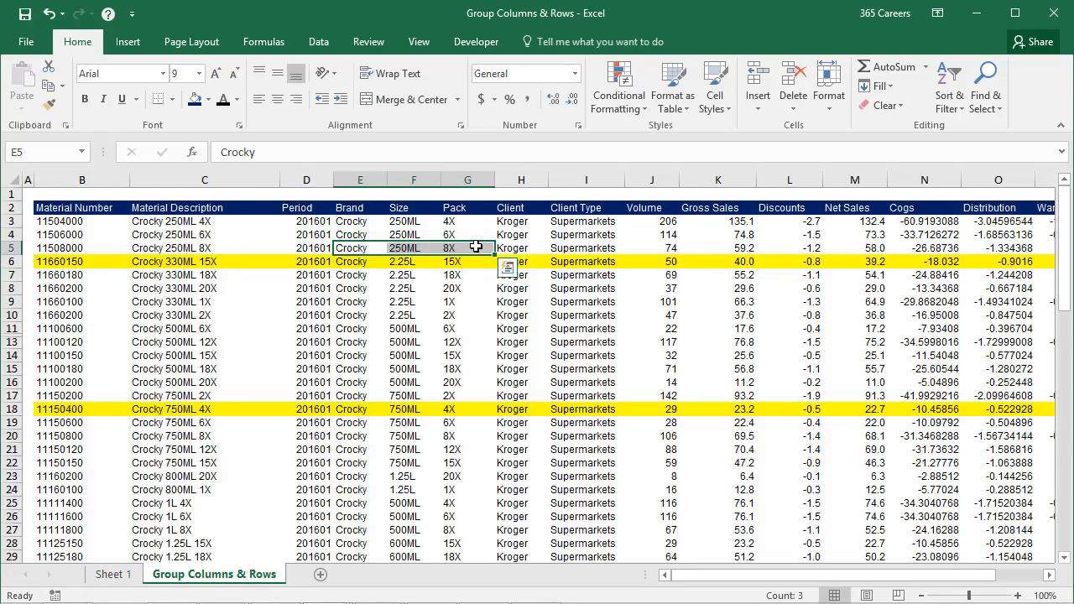
pyautogui.click(320, 41)
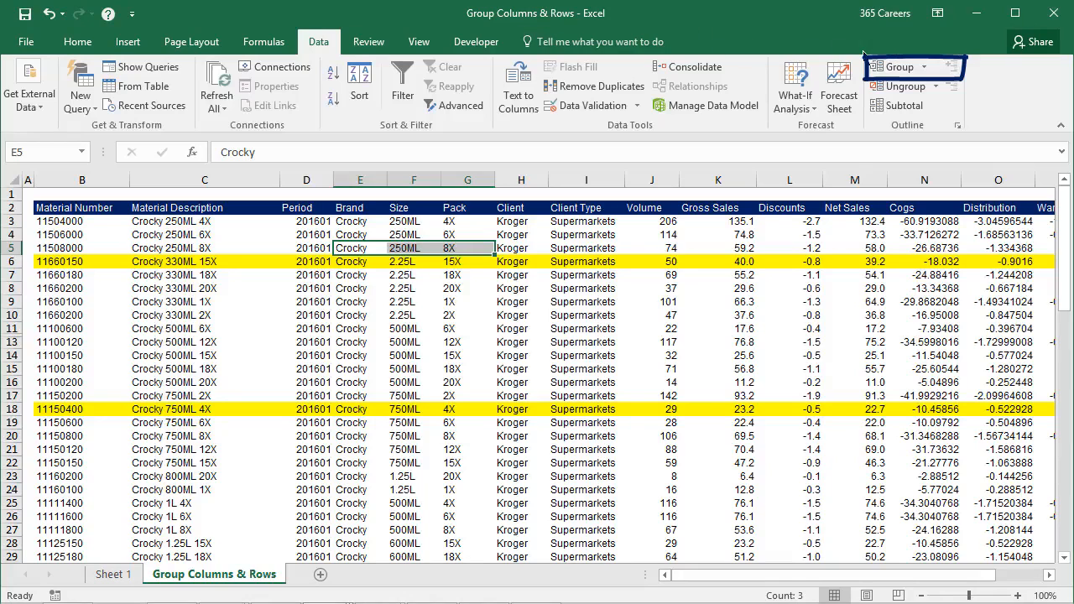
pyautogui.click(891, 67)
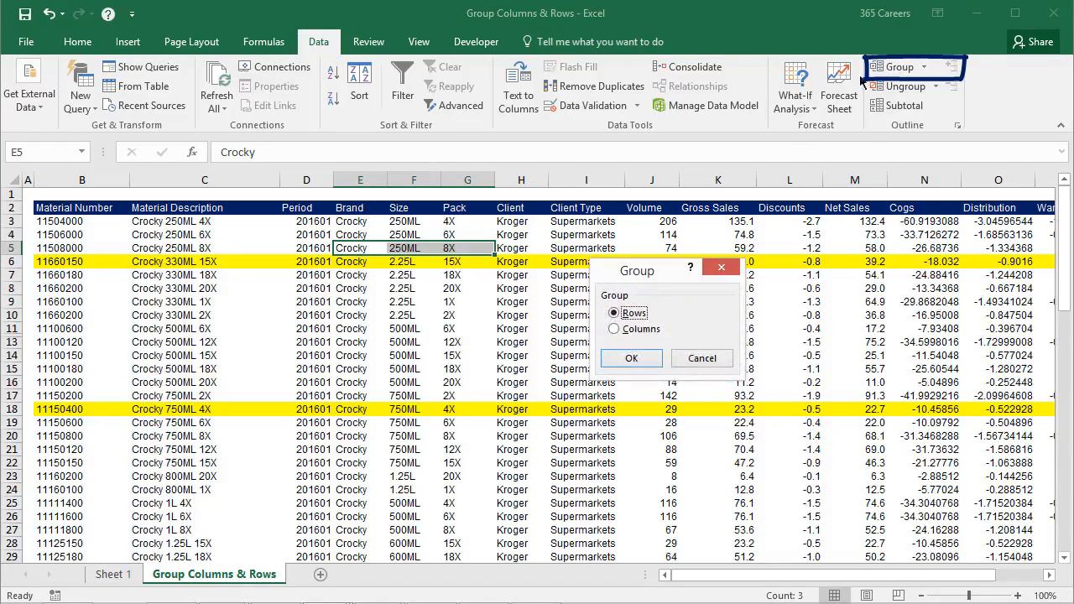
pyautogui.click(636, 329)
pyautogui.click(631, 359)
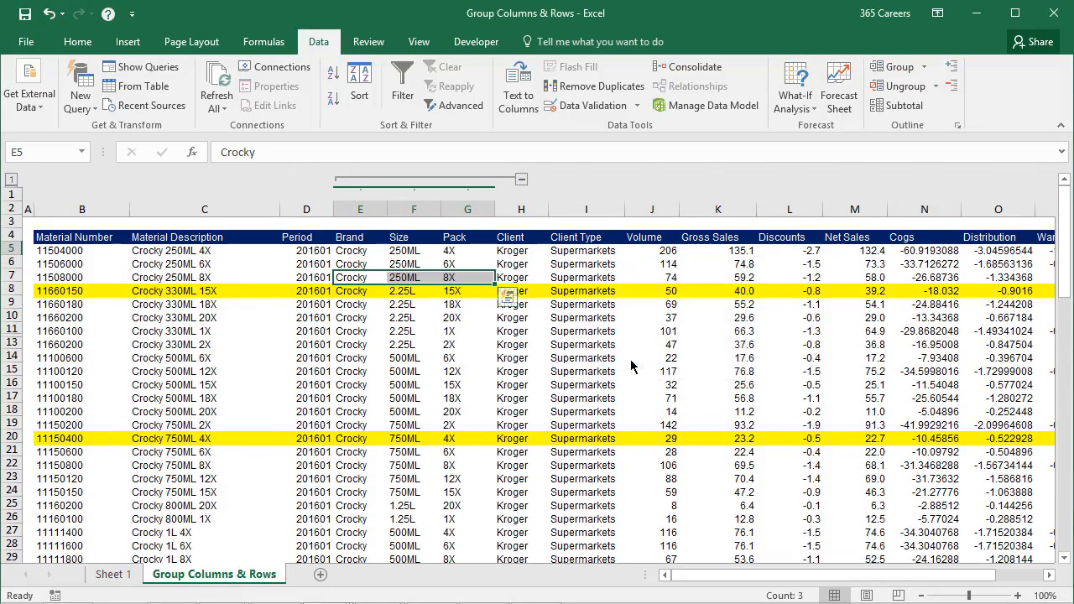
# Collapse the grouped Brand, Size and Pack columns and expand them again
pyautogui.click(461, 277)
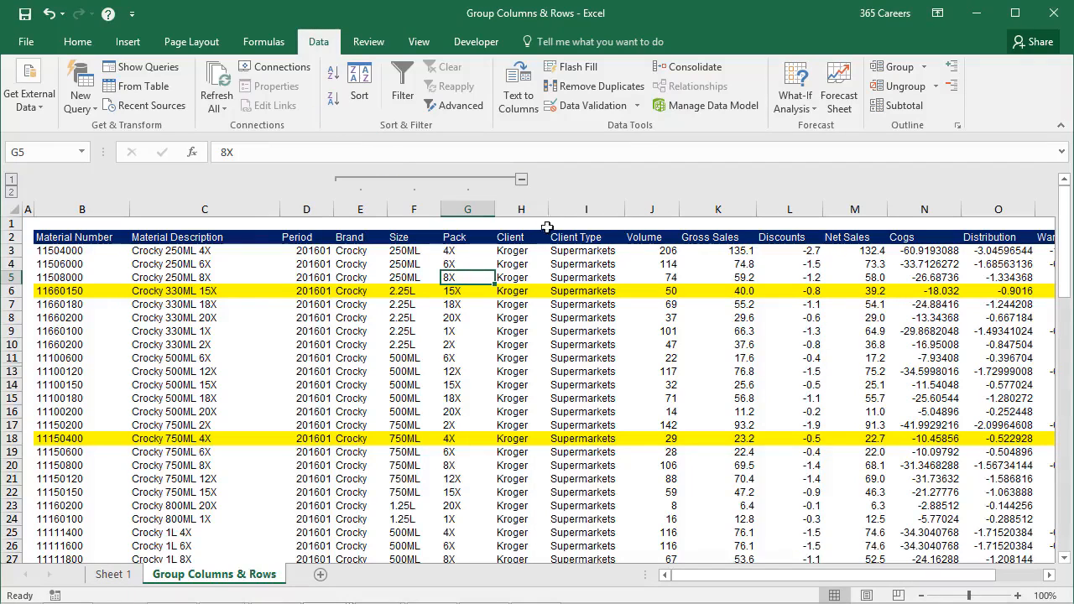
pyautogui.click(521, 180)
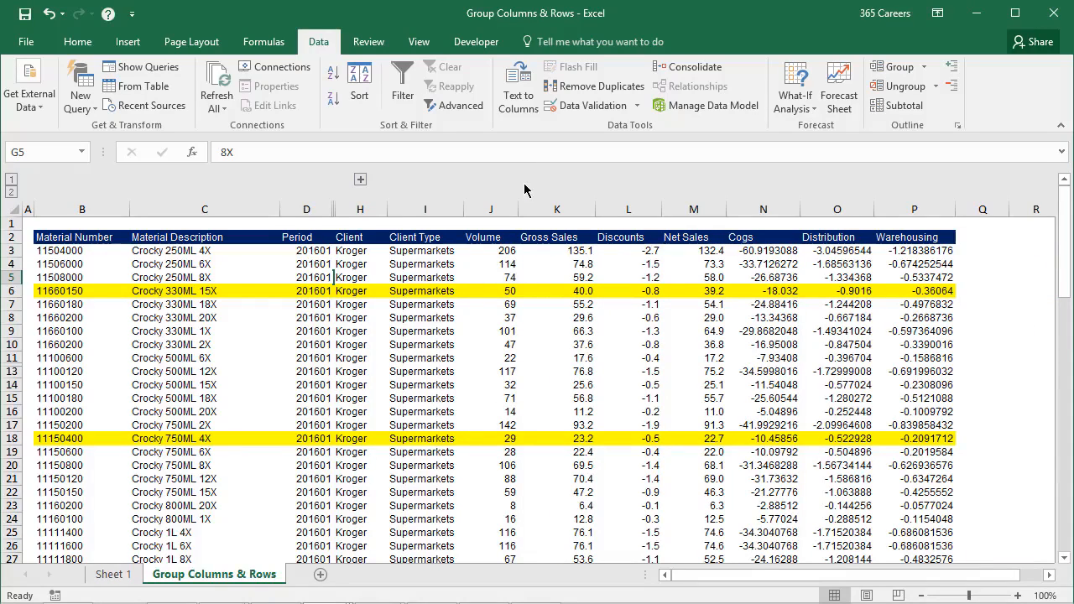
pyautogui.click(359, 181)
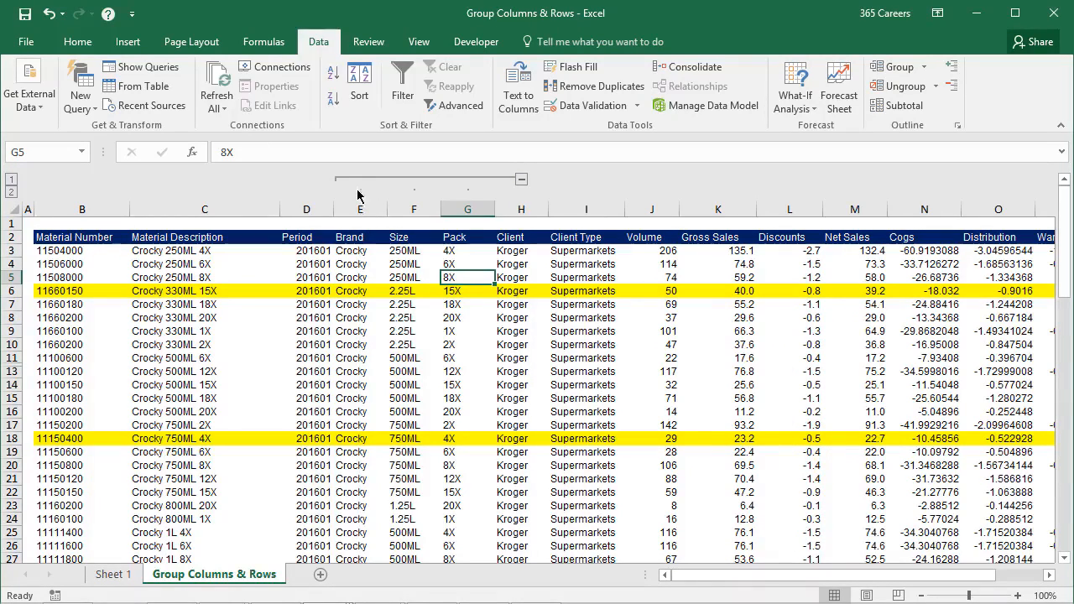
# Ungroup columns E to G (Brand, Size, Pack) using the Columns option
pyautogui.click(357, 274)
pyautogui.moveTo(357, 274); pyautogui.dragTo(457, 282)
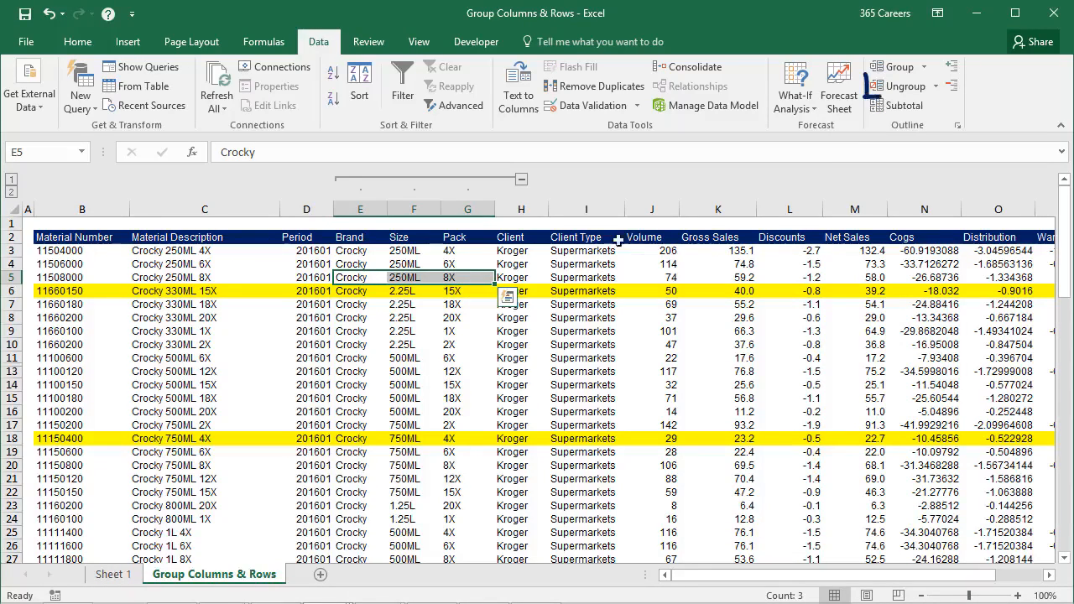
pyautogui.click(896, 91)
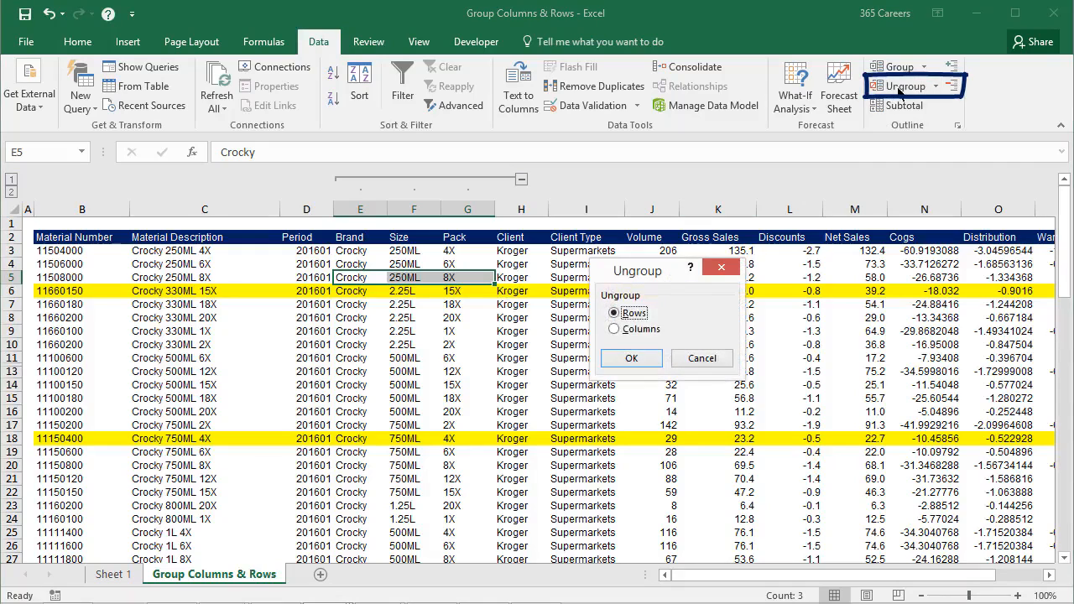
pyautogui.click(658, 333)
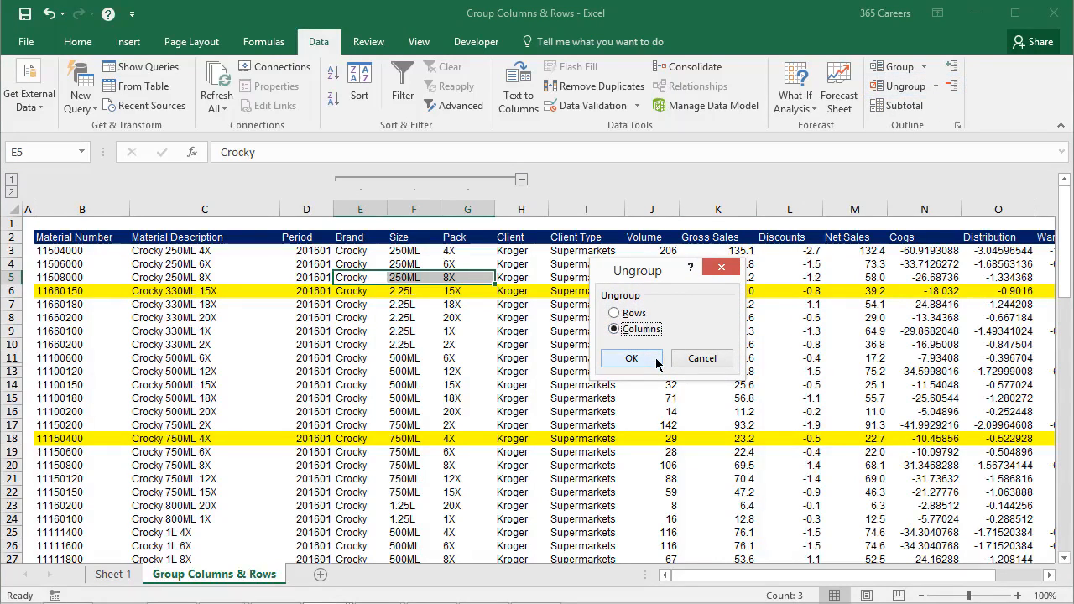
pyautogui.click(631, 358)
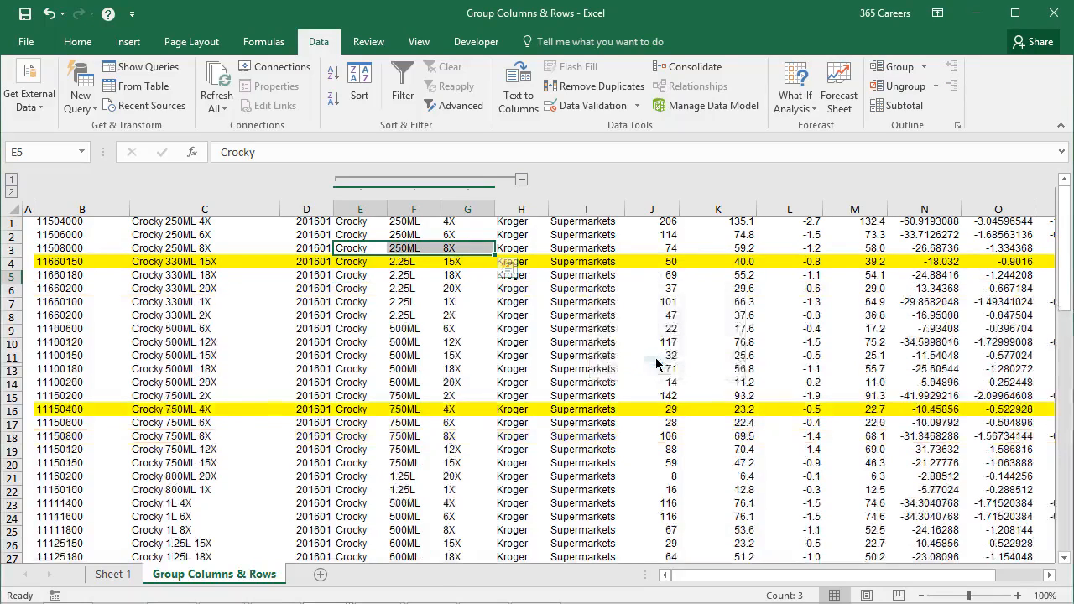
pyautogui.click(467, 277)
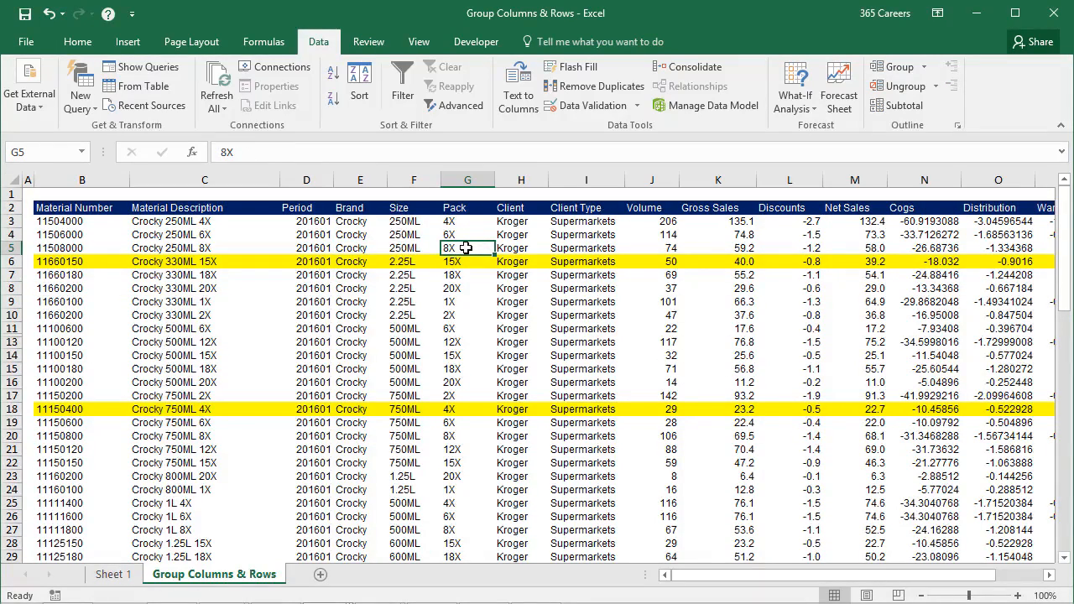
# Group the Brand, Size and Pack columns (E to G) again with the Columns option
pyautogui.moveTo(466, 247); pyautogui.dragTo(357, 247)
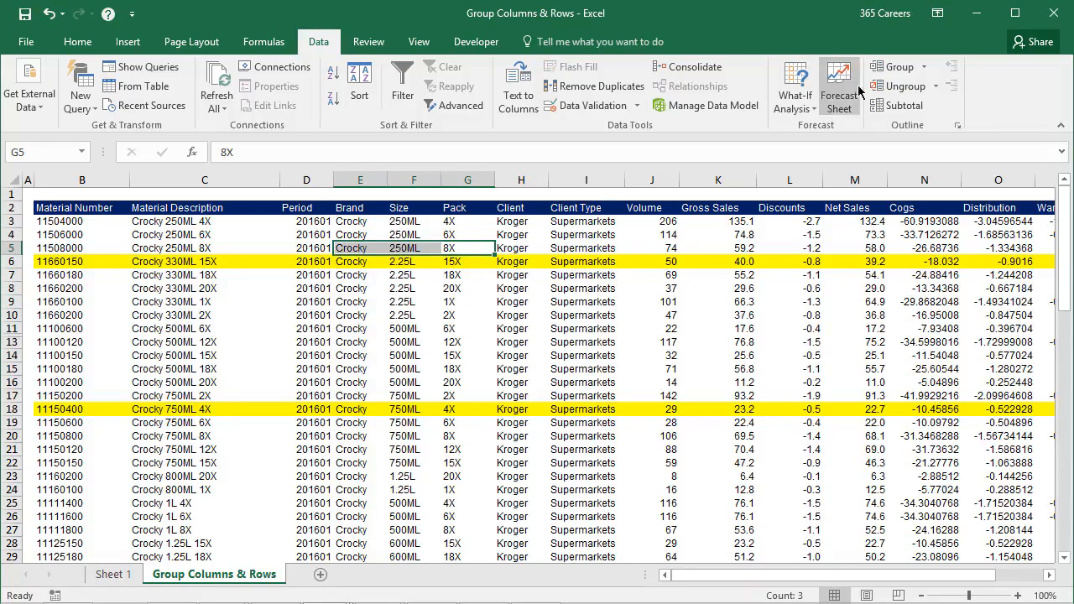
pyautogui.click(891, 68)
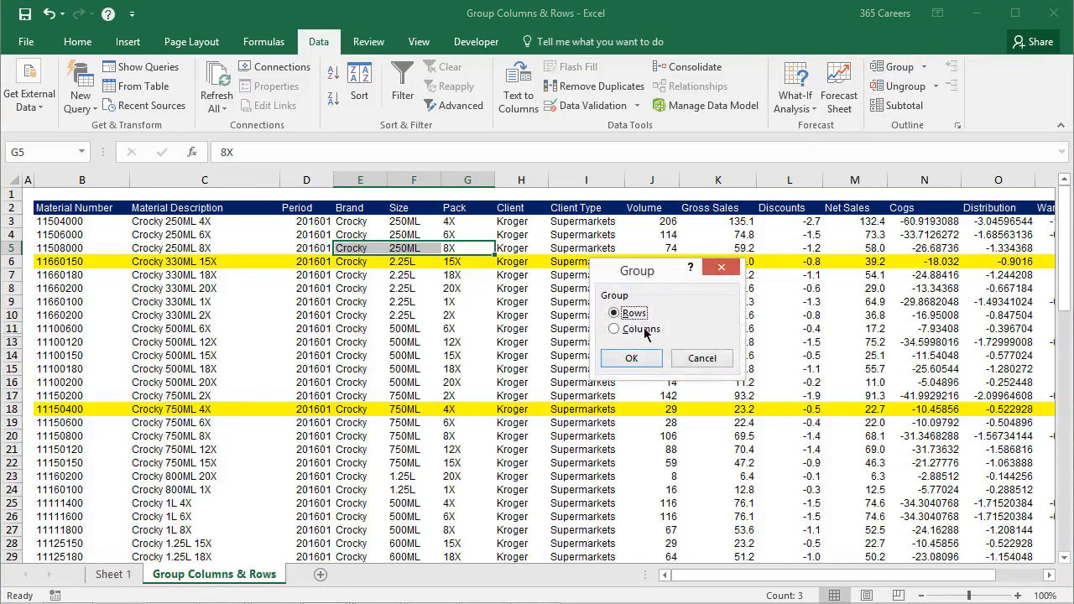
pyautogui.click(642, 329)
pyautogui.click(631, 358)
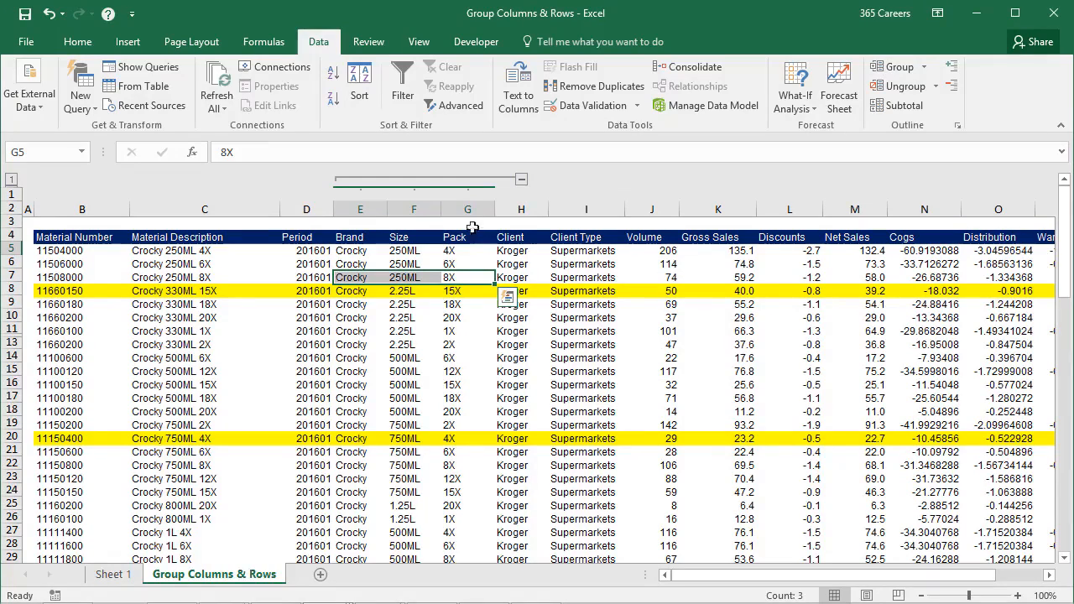
pyautogui.click(460, 279)
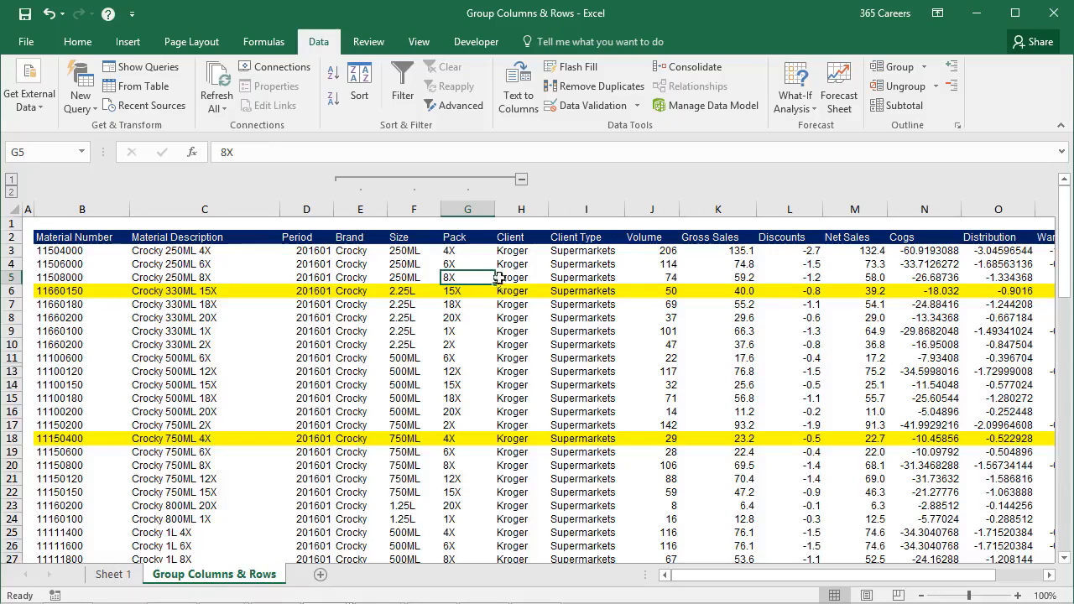
# Group columns H to J (Client, Client Type, Volume) as columns, directly beside the existing E to G group
pyautogui.moveTo(501, 278); pyautogui.dragTo(674, 280)
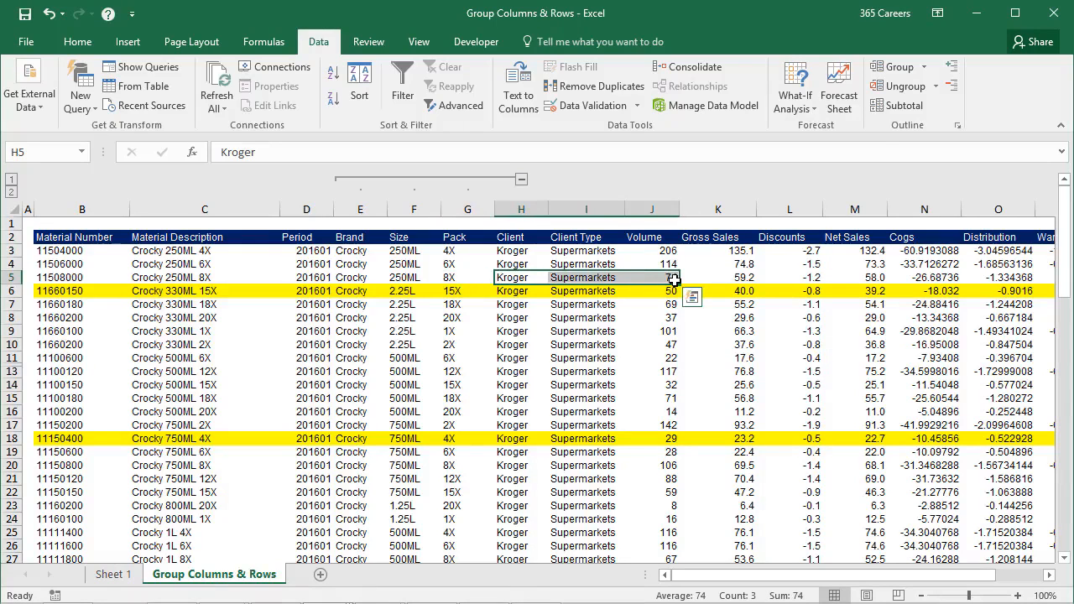
pyautogui.click(889, 72)
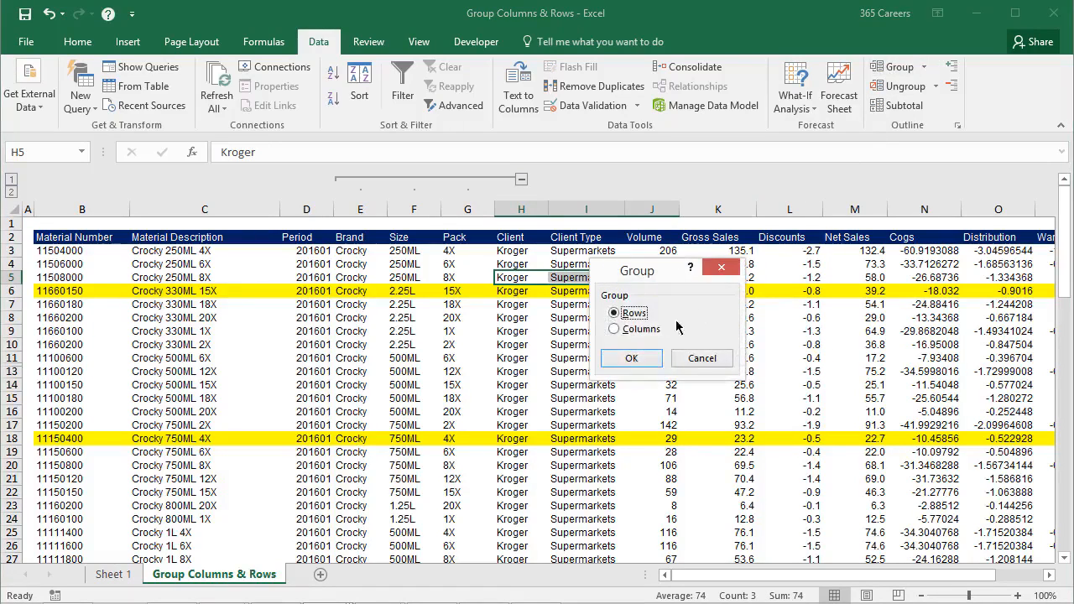
pyautogui.click(639, 329)
pyautogui.click(631, 357)
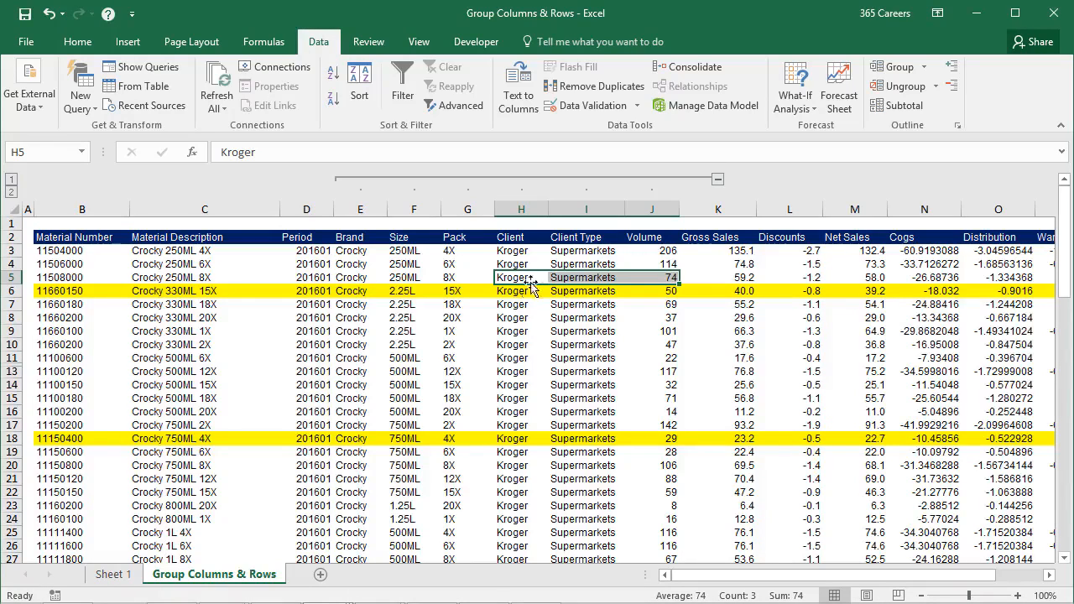
pyautogui.moveTo(477, 205); pyautogui.dragTo(522, 207)
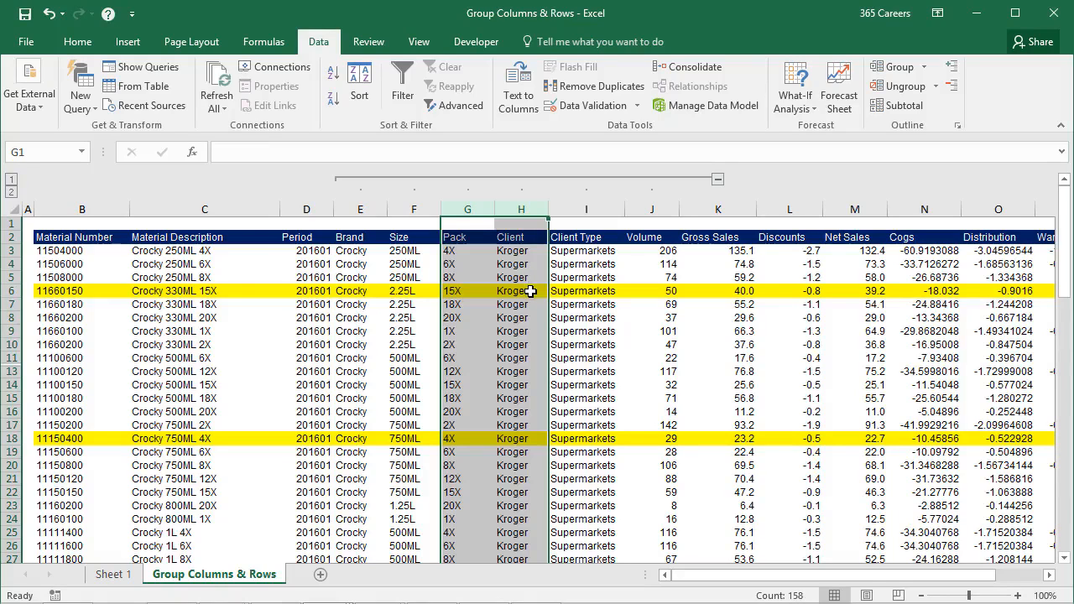
pyautogui.click(530, 291)
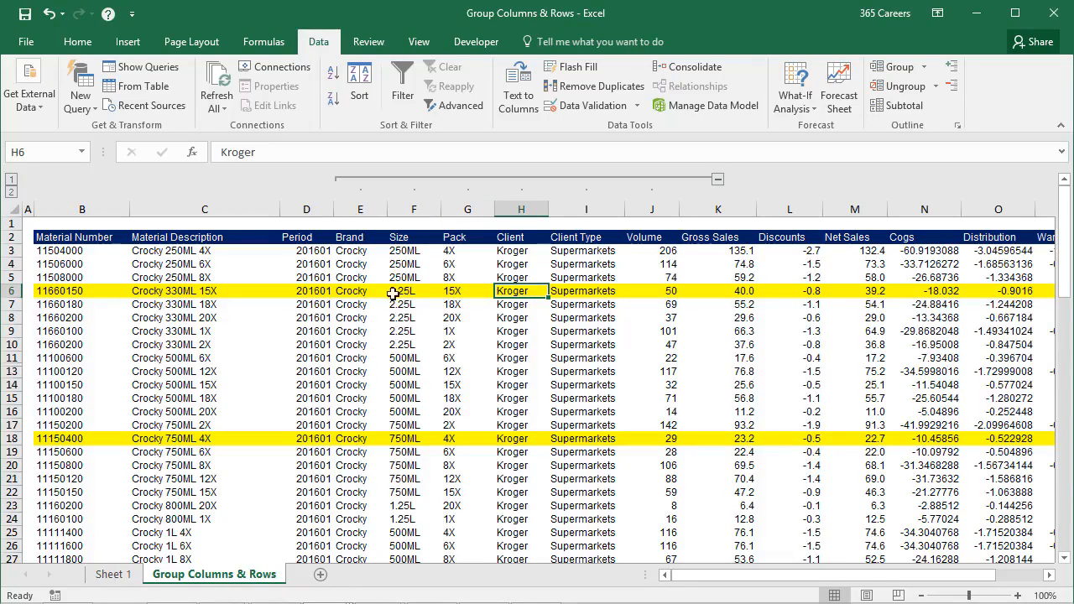
pyautogui.moveTo(361, 291); pyautogui.dragTo(676, 290)
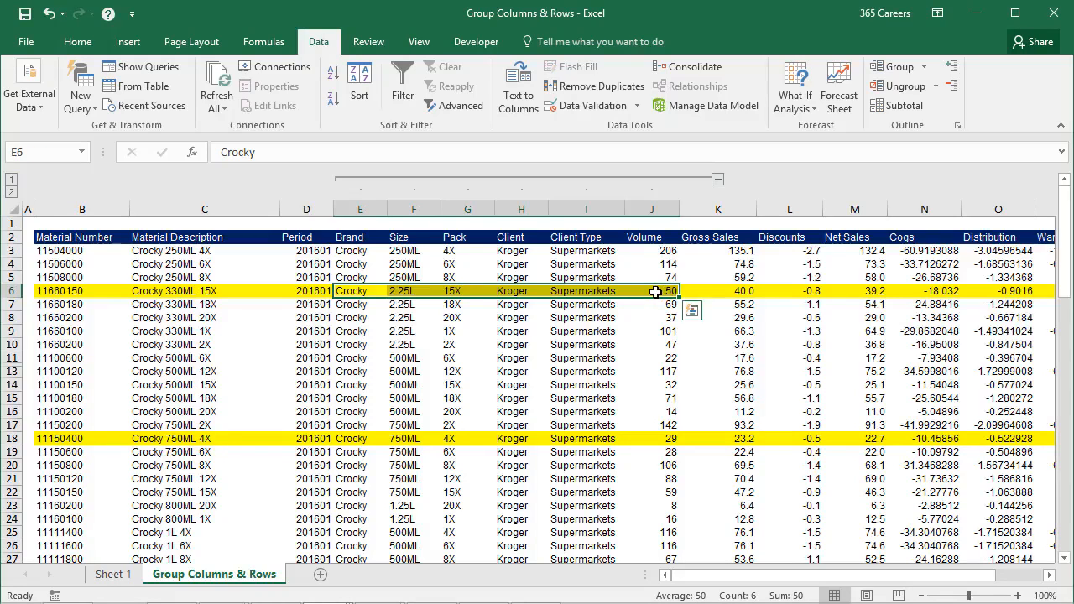
# Group the Client, Client Type and Volume columns (H to J) a second time as columns, one outline level deeper
pyautogui.moveTo(509, 277); pyautogui.dragTo(635, 274)
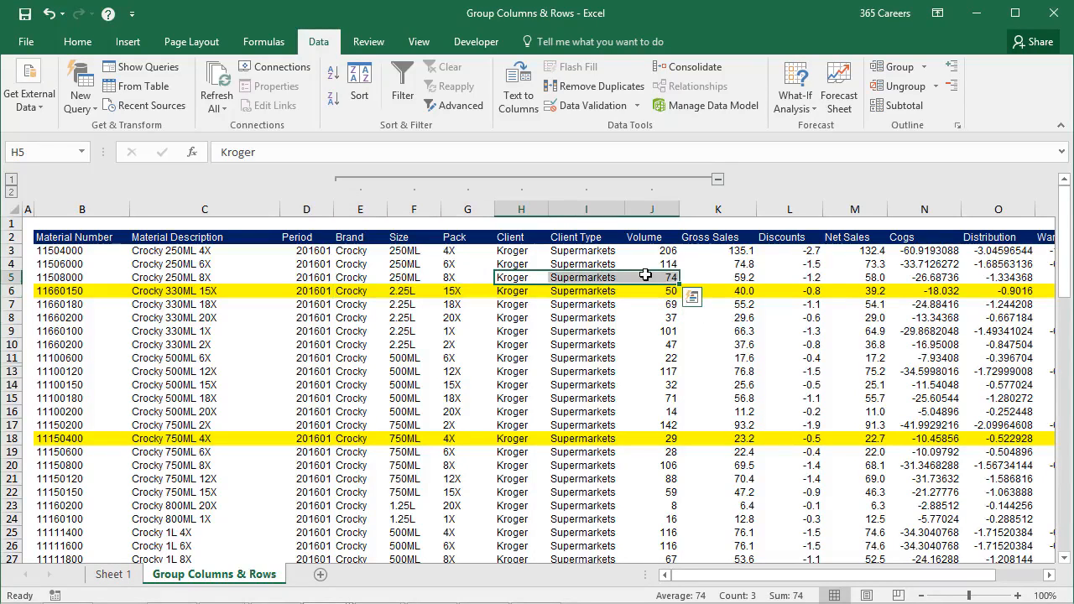
pyautogui.click(898, 67)
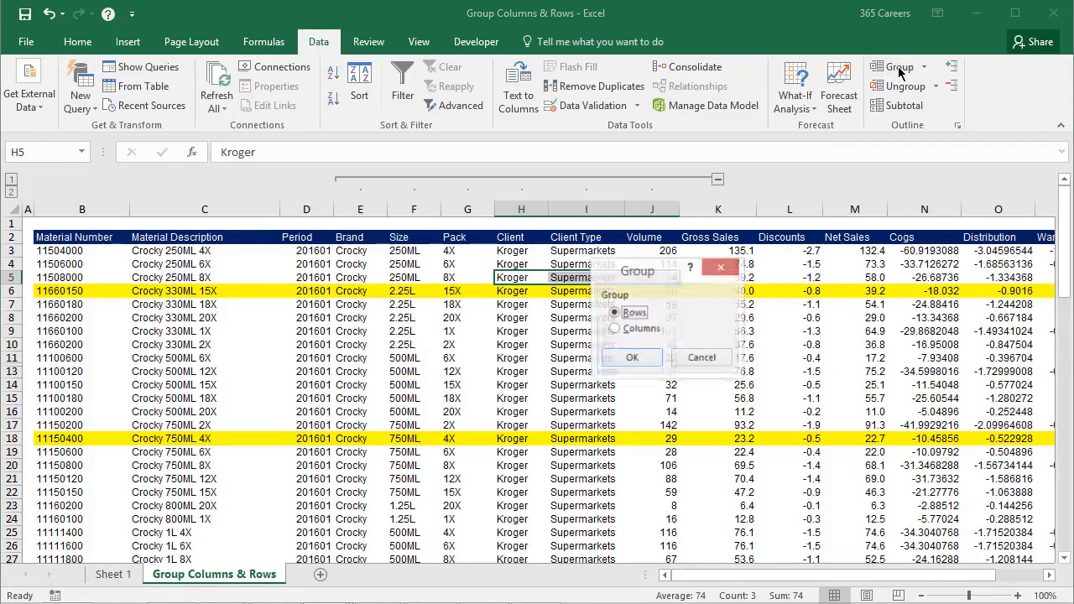
pyautogui.click(639, 331)
pyautogui.click(631, 358)
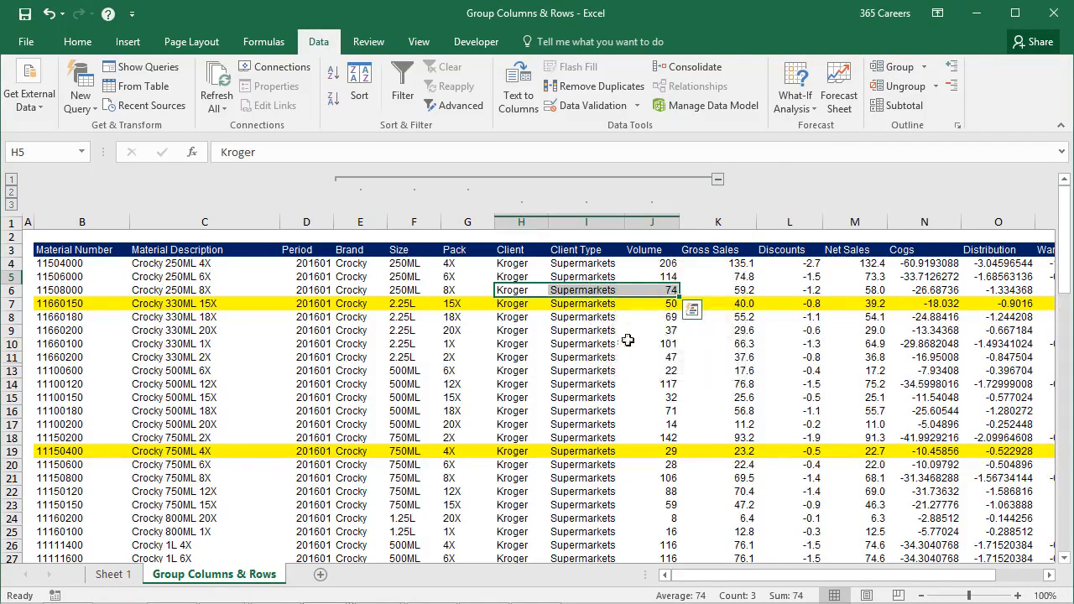
# Collapse the whole column group from E to J and expand it again
pyautogui.click(718, 180)
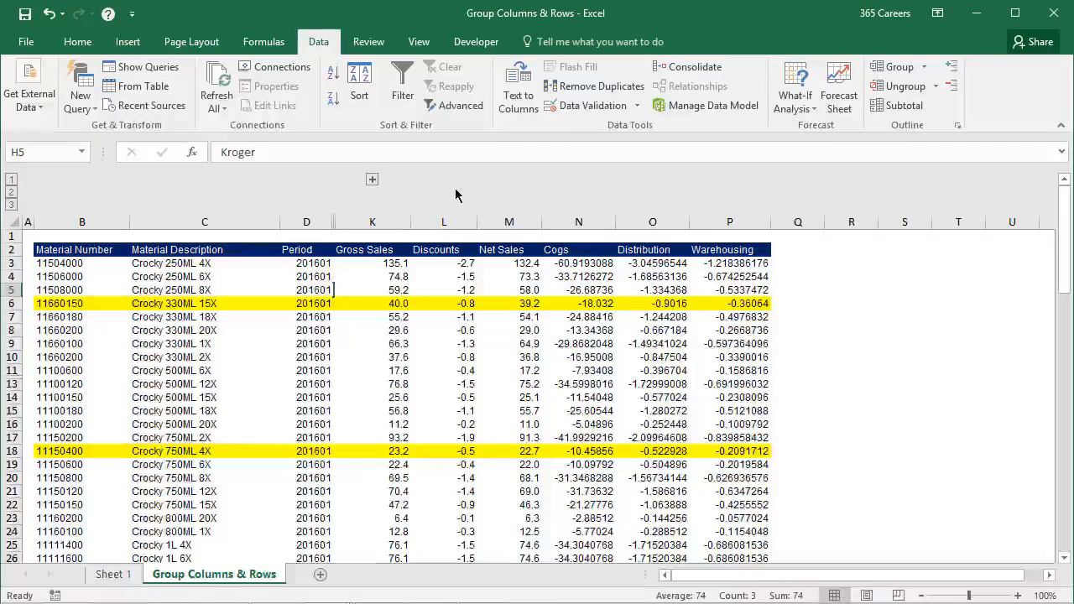
pyautogui.click(372, 179)
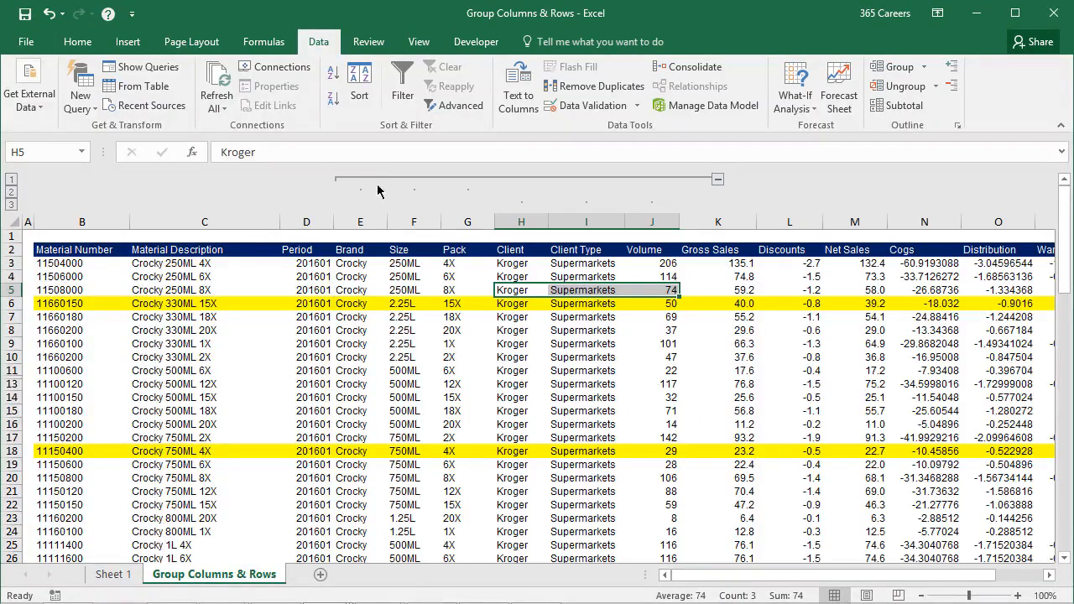
pyautogui.click(663, 289)
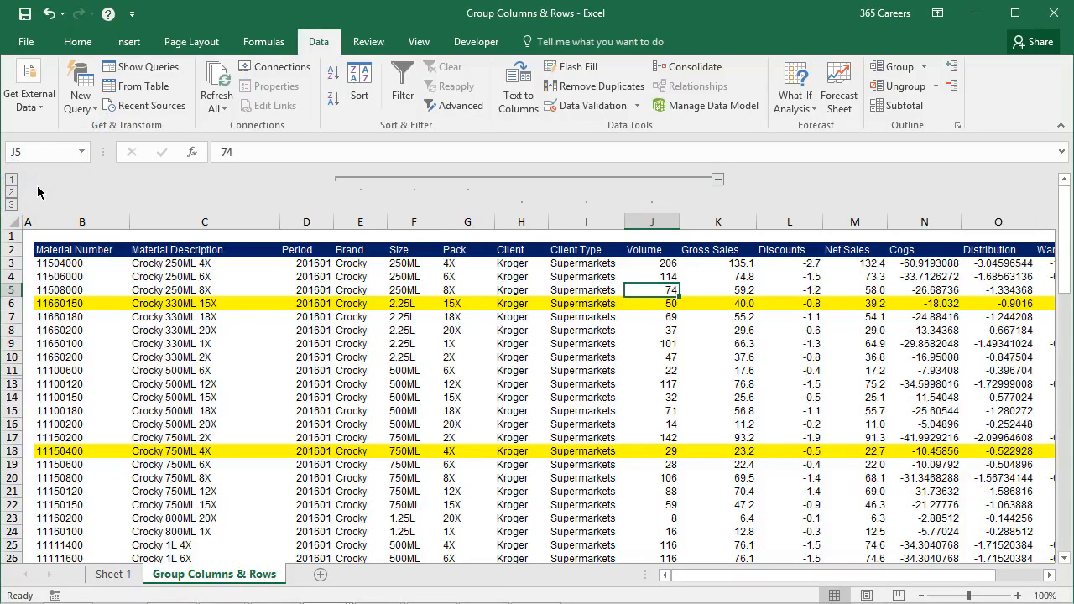
# Switch the column outline through levels 1, 2 and 3, and return it to level 1
pyautogui.click(11, 180)
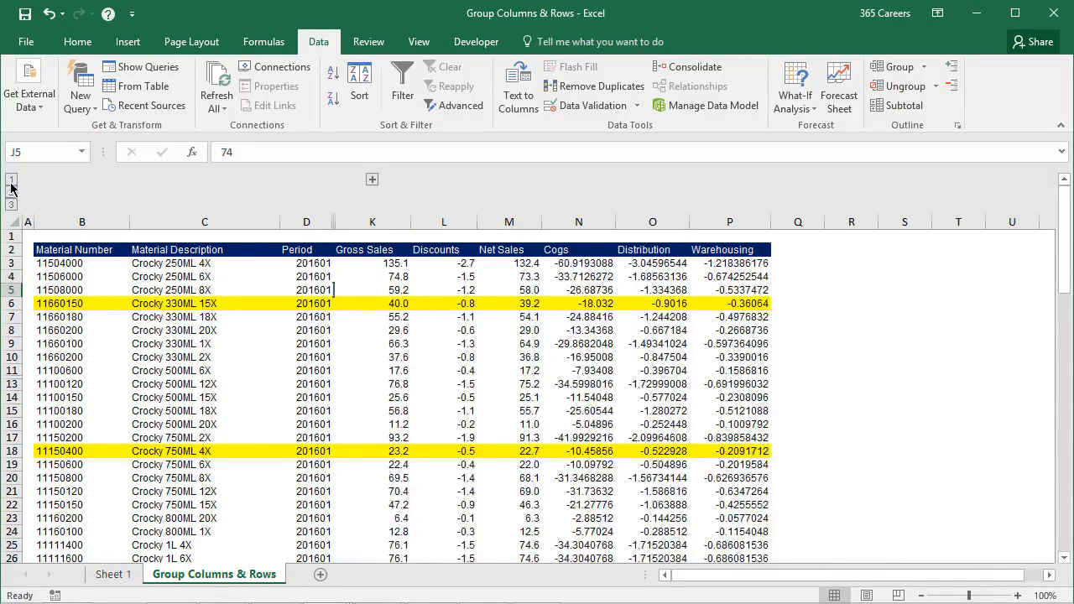
pyautogui.click(14, 193)
pyautogui.click(11, 204)
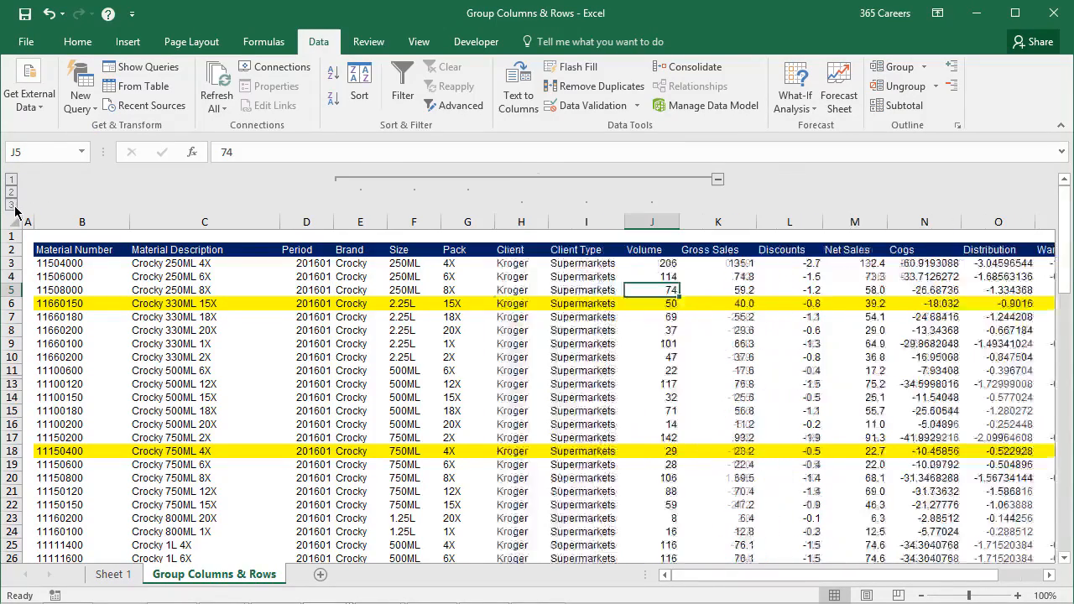
pyautogui.click(11, 180)
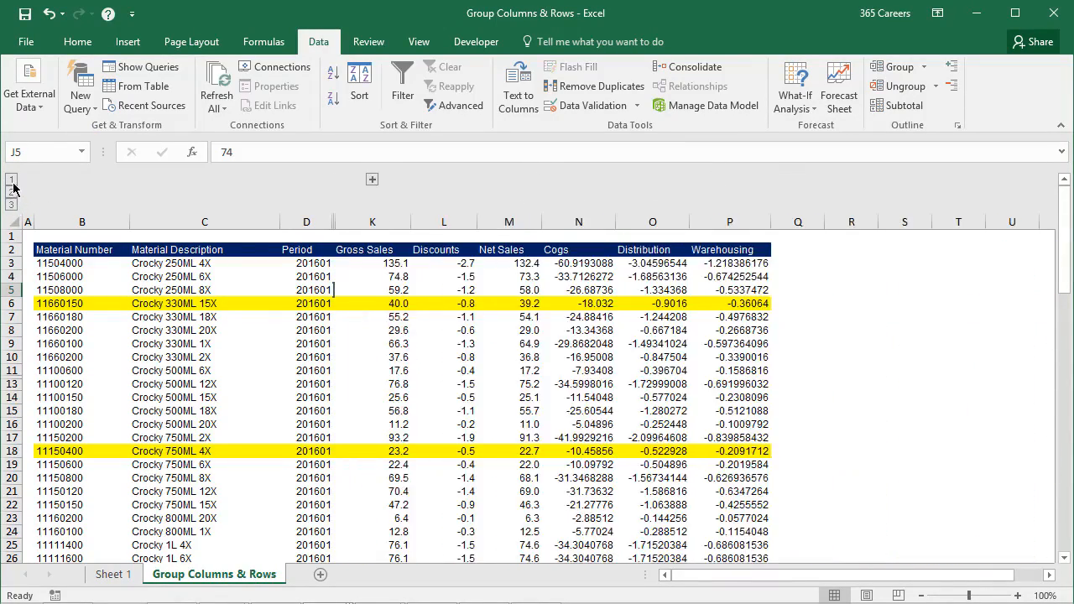
# Expand the column outline to level 2 and on to level 3, showing columns E to J
pyautogui.click(12, 192)
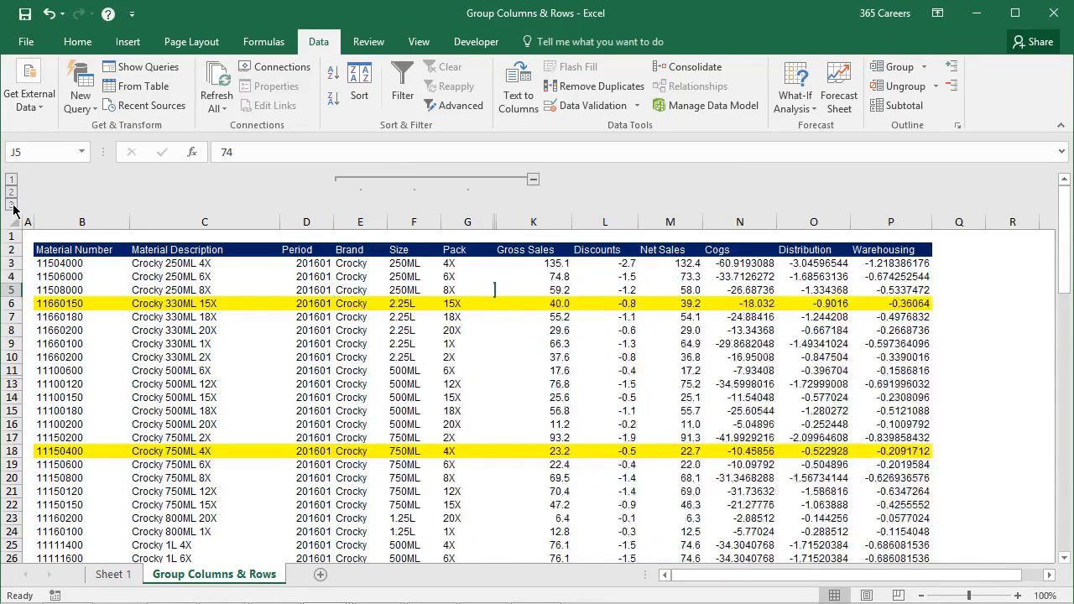
pyautogui.click(12, 205)
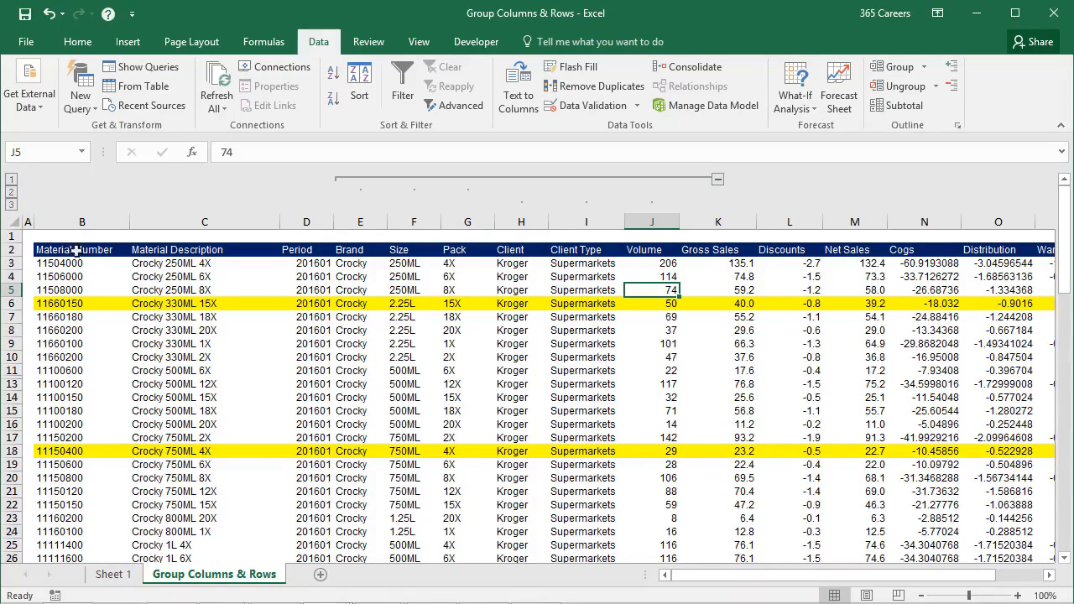
# Group rows 3 to 6 as rows, based on cells C3 to C6 of the Material Description column
pyautogui.click(150, 265)
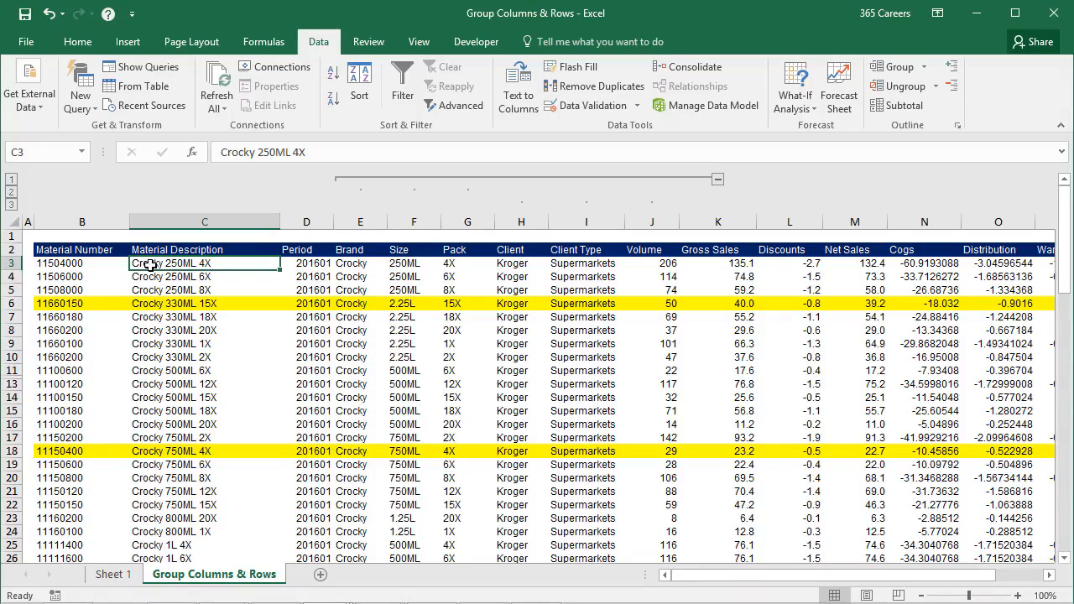
pyautogui.moveTo(151, 265); pyautogui.dragTo(151, 305)
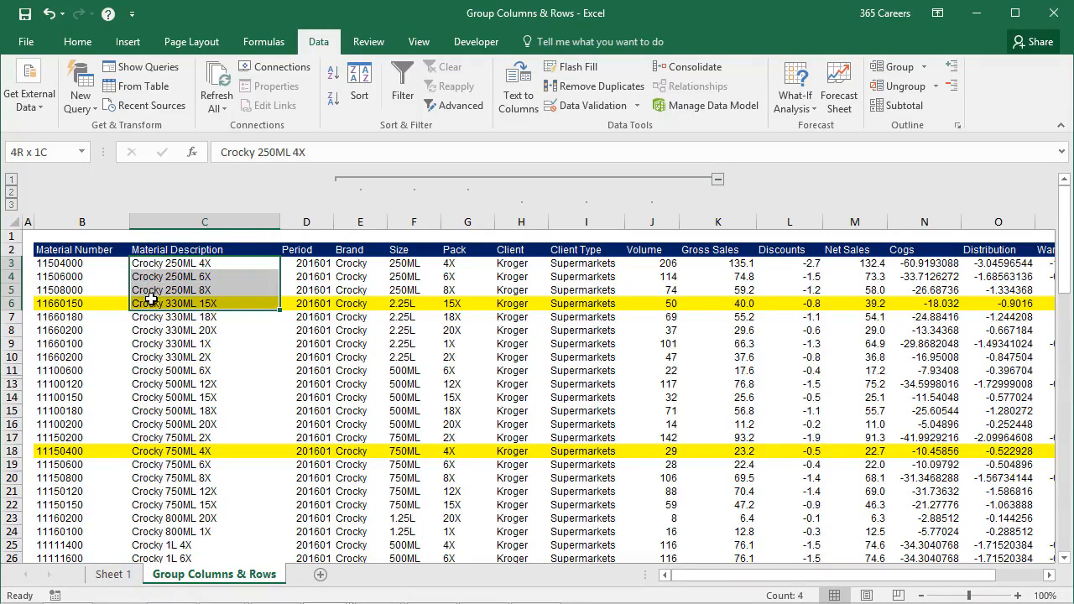
pyautogui.click(891, 68)
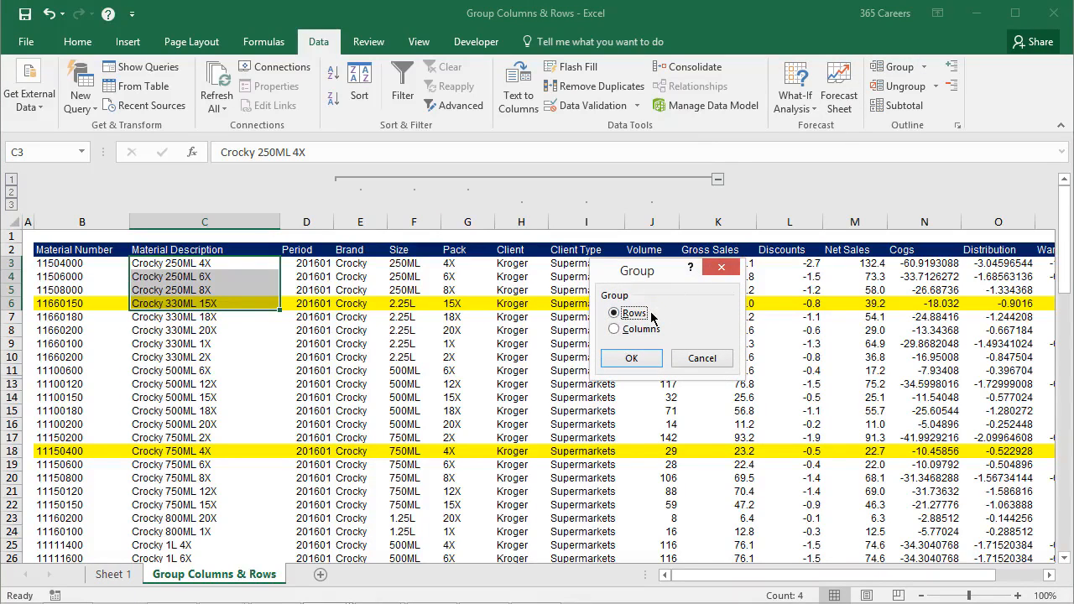
pyautogui.click(629, 358)
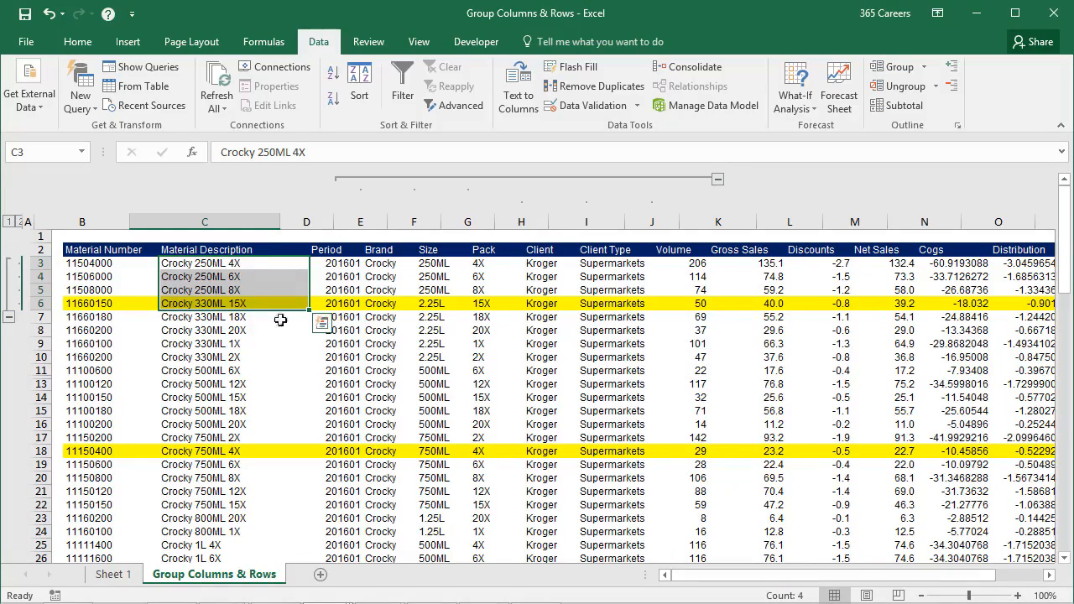
# Collapse the group of rows 3 to 6 and expand it again
pyautogui.click(248, 304)
pyautogui.click(8, 317)
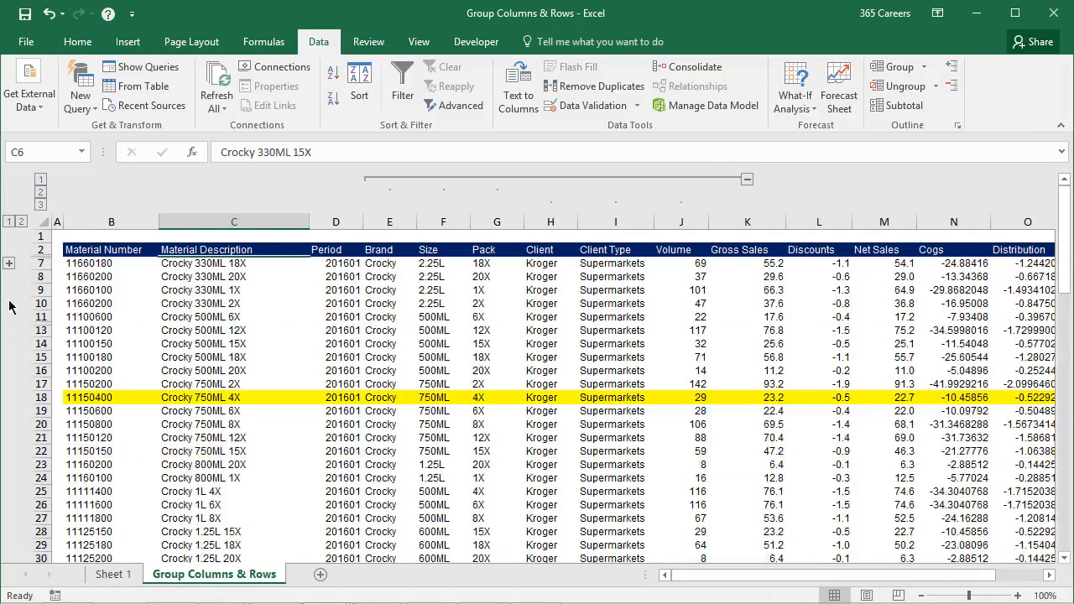
pyautogui.click(10, 265)
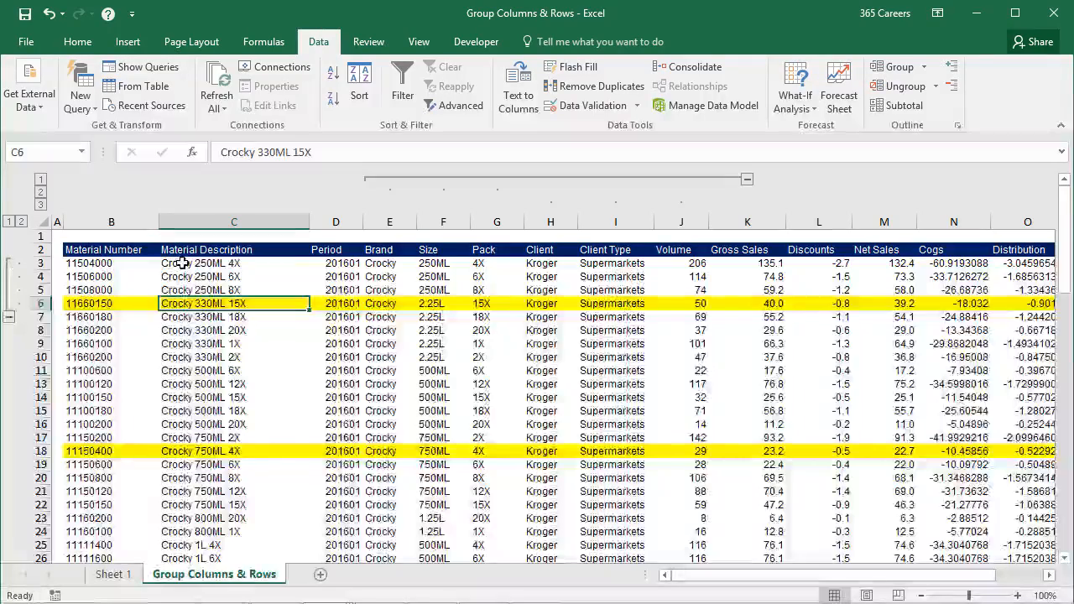
# Ungroup rows 3 to 6 as rows and clear the range selection
pyautogui.moveTo(269, 262); pyautogui.dragTo(269, 303)
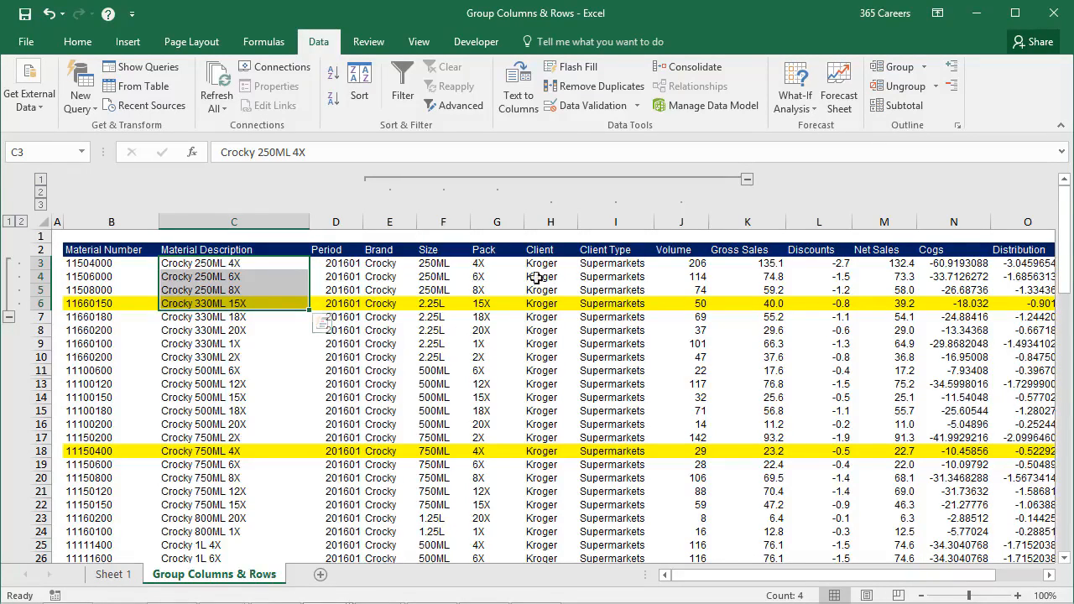
pyautogui.click(917, 94)
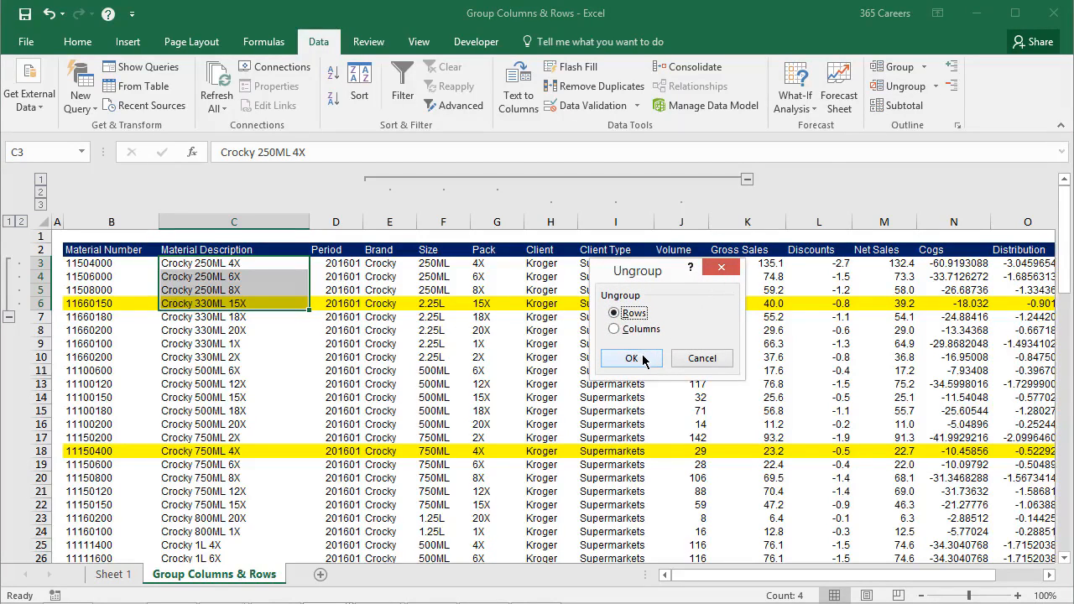
pyautogui.click(631, 358)
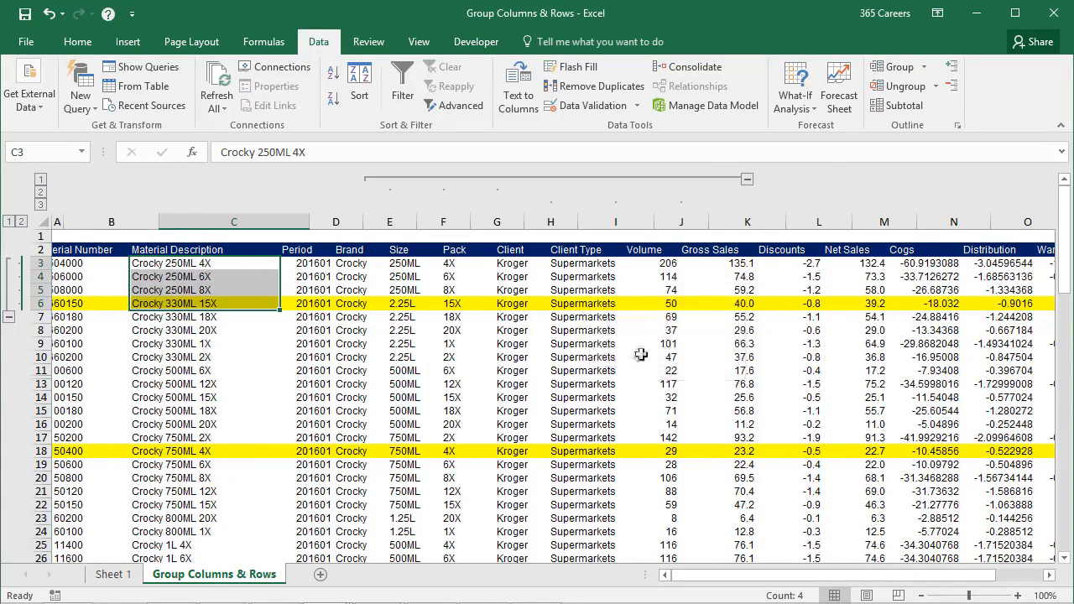
pyautogui.click(316, 286)
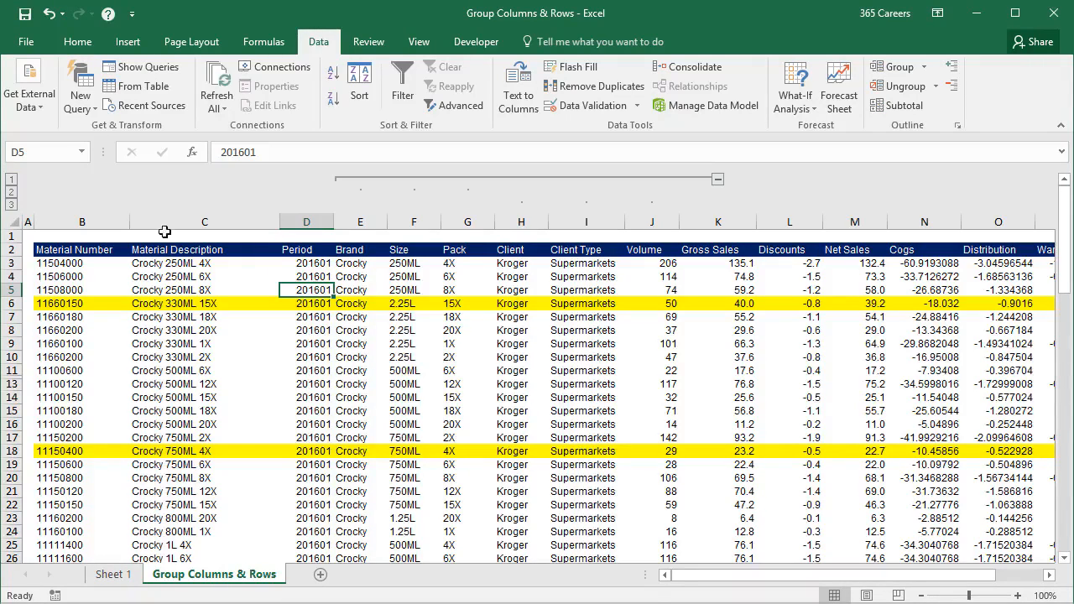
# Group the entire Material Number and Material Description columns (B and C) and ungroup them again
pyautogui.moveTo(100, 220); pyautogui.dragTo(161, 220)
pyautogui.hotkey('shift', 'alt', 'Right')
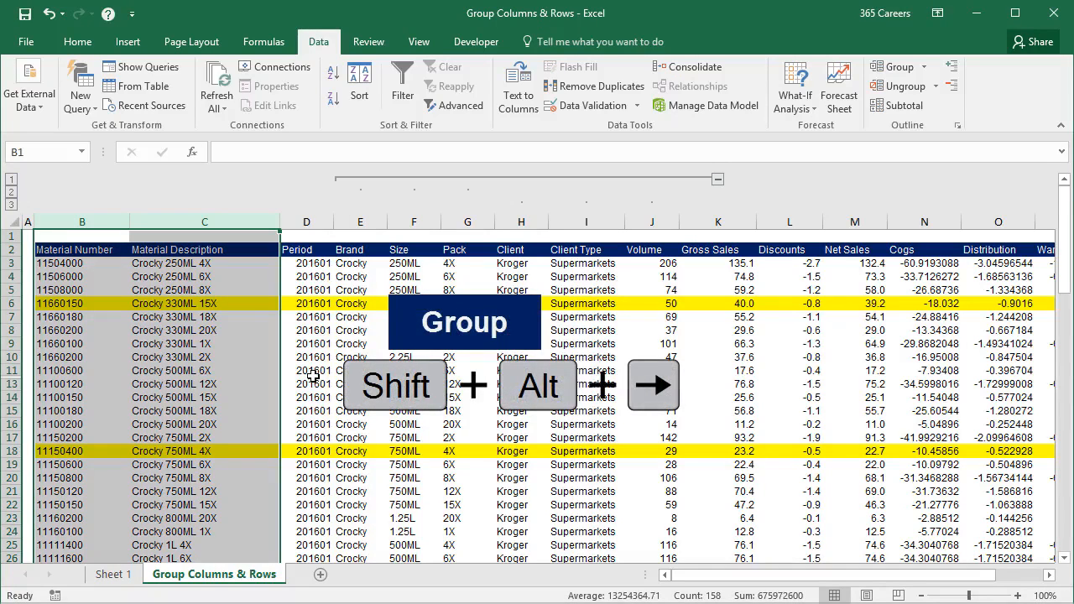
pyautogui.hotkey('shift', 'alt', 'Right')
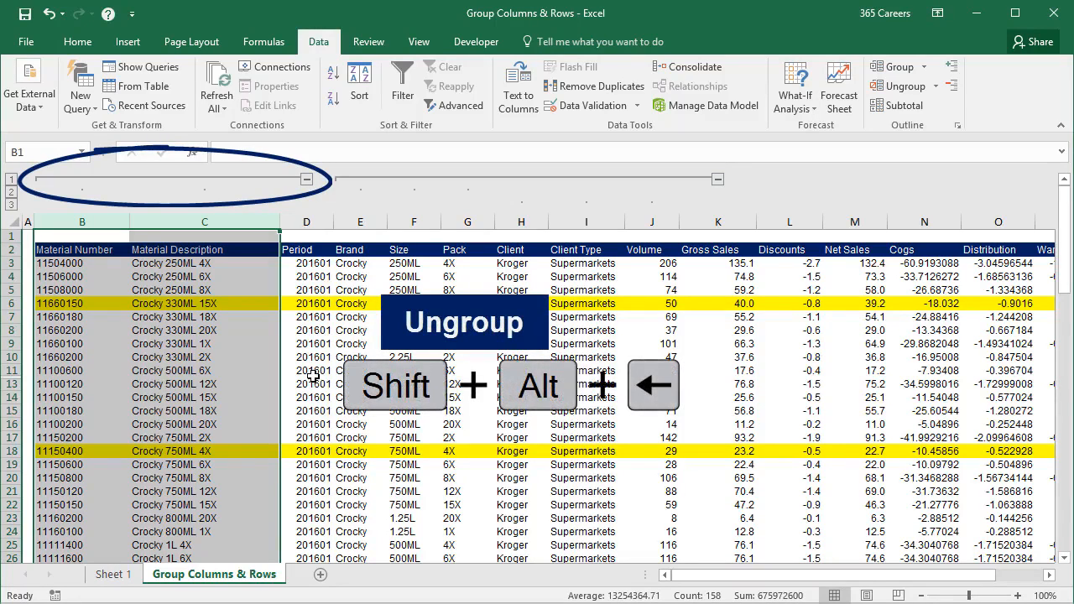
pyautogui.hotkey('shift', 'alt', 'Left')
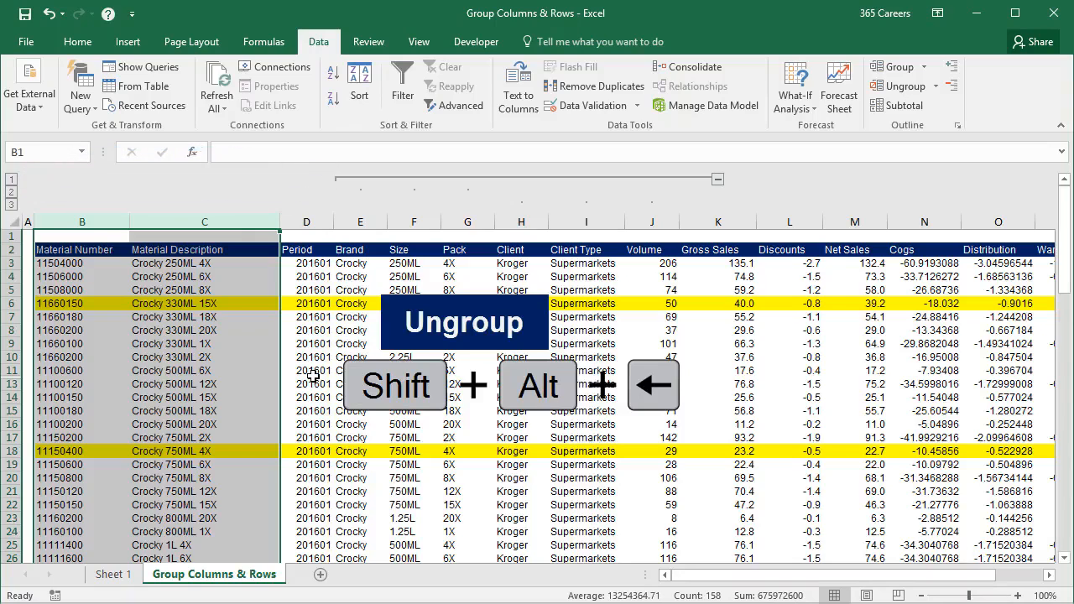